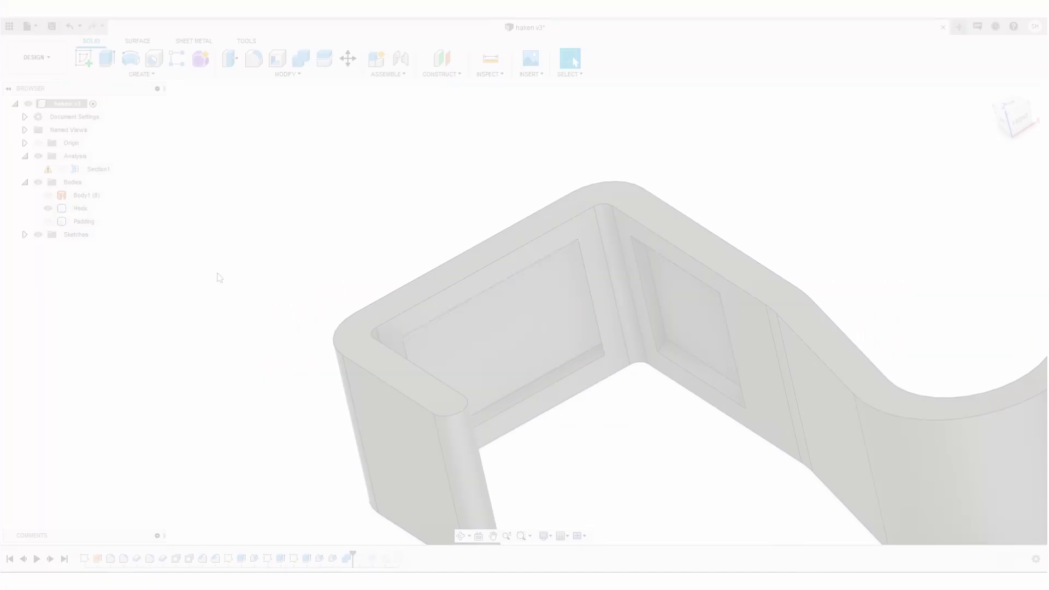
Orbit the hook to view it from the side
mouse_move(656, 482)
middle_mouse_down("shift")
mouse_move(679, 324)
mouse_move(622, 358)
mouse_move(618, 382)
mouse_move(554, 335)
mouse_move(503, 323)
middle_mouse_up("shift")
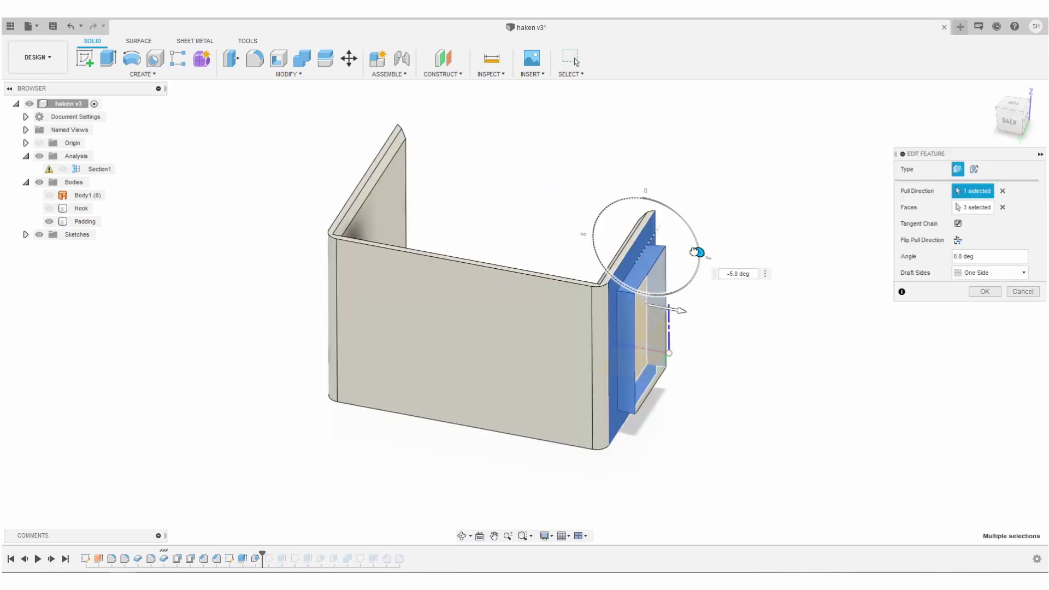
Accept the -5° draft and edit the Combine Cut between hook and padding
key("Return")
left_click(52, 559)
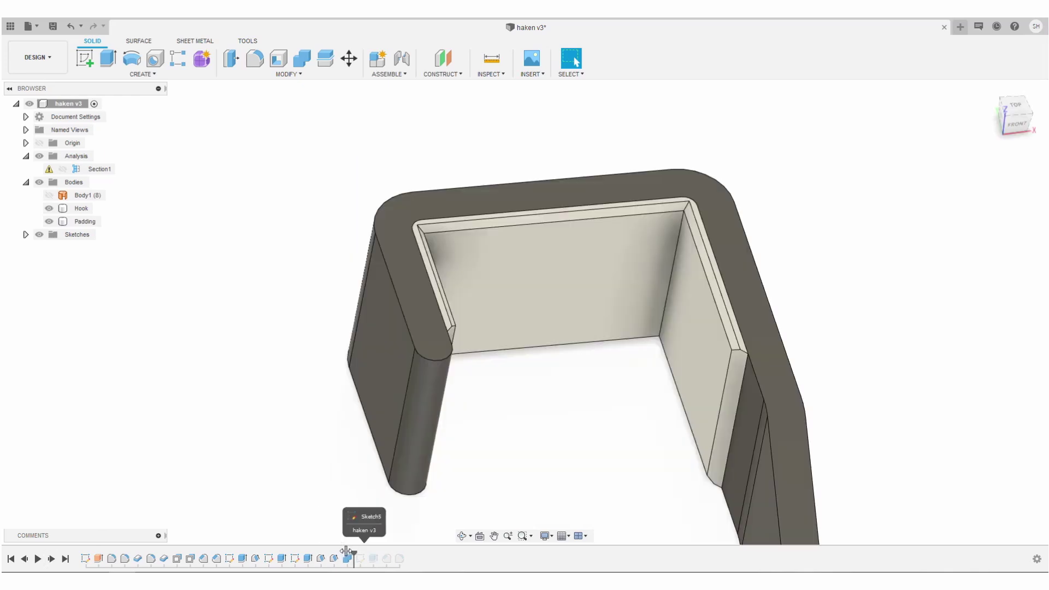
right_click(348, 557)
left_click(386, 464)
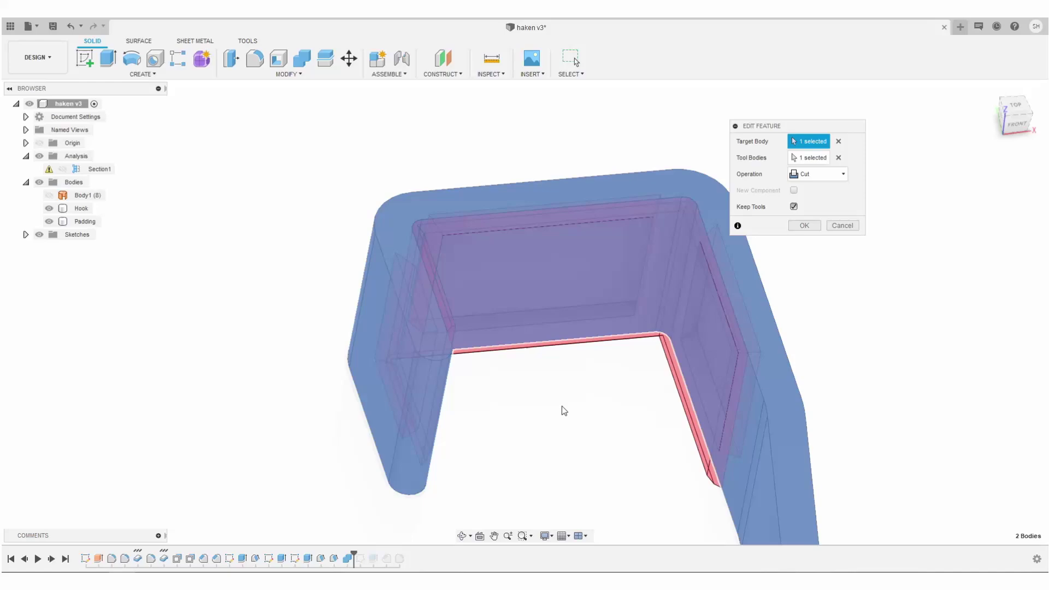
middle_click_drag(628, 401, 586, 378, "shift")
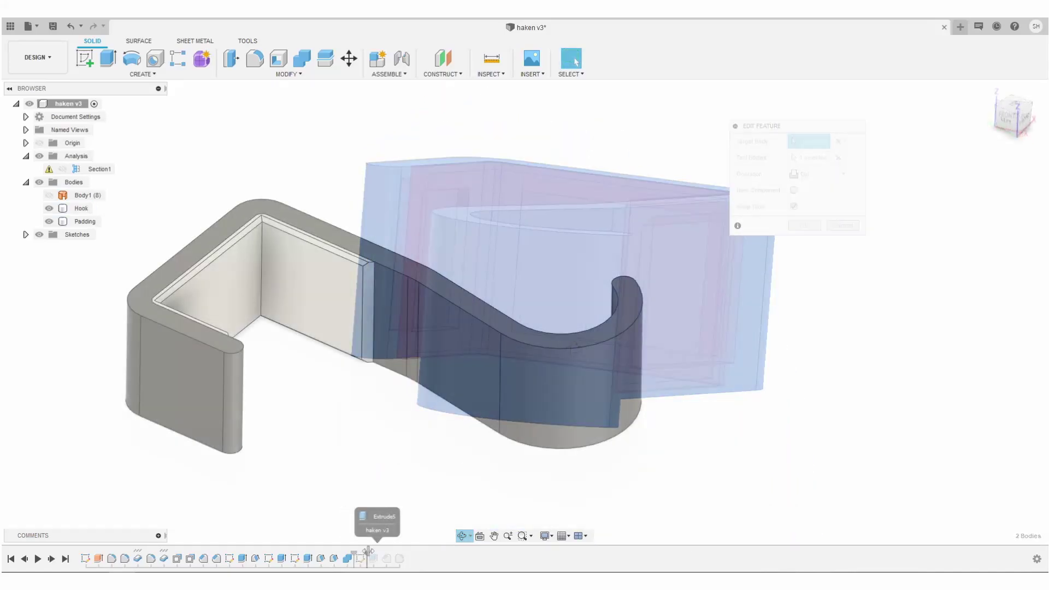
Show the Padding body seated in the hook, then select Padding_01.stl and Hook_01.stl
left_click_drag(353, 558, 405, 558)
middle_click_drag(707, 392, 679, 369, "shift")
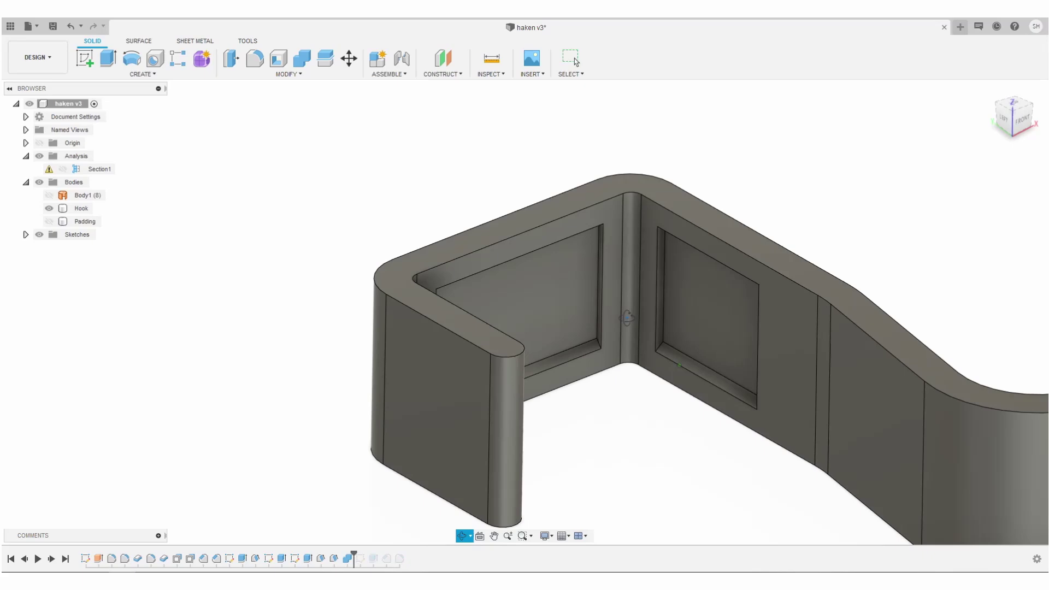
left_click(49, 222)
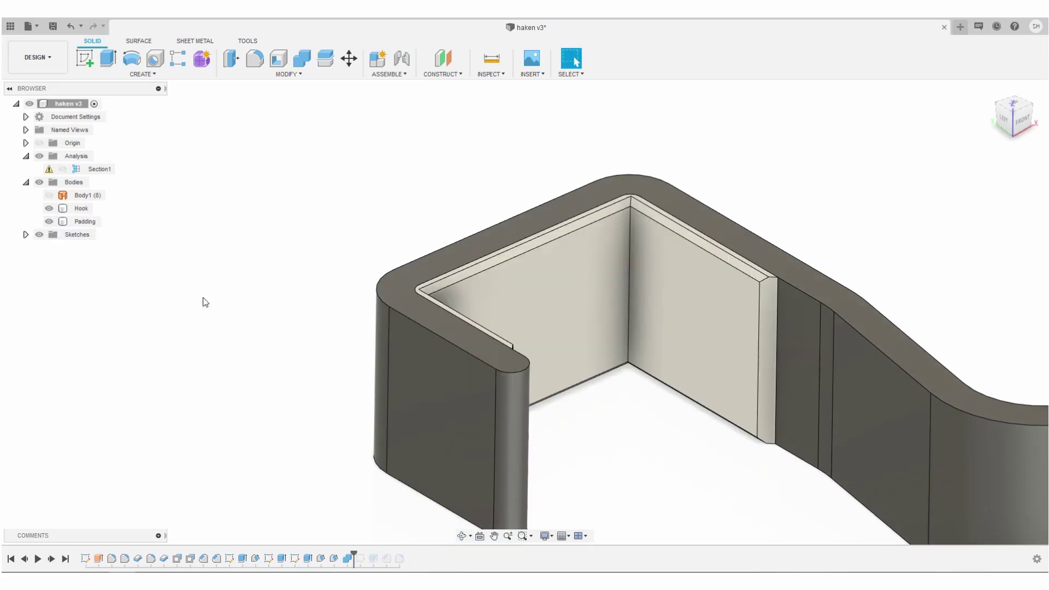
middle_click_drag(646, 416, 555, 378, "shift")
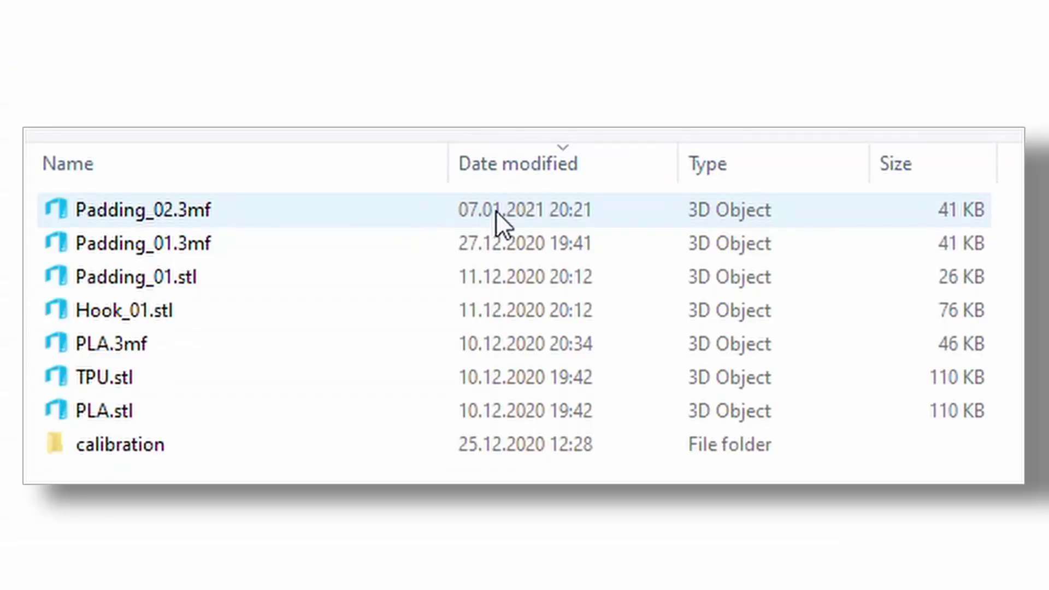
left_click(504, 277)
left_click(498, 313, "ctrl")
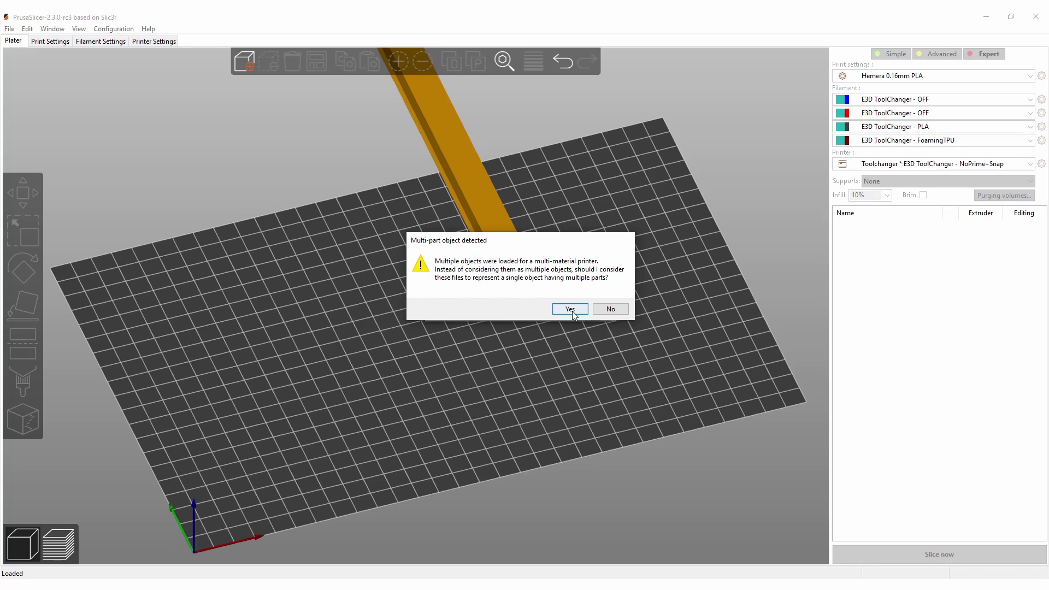
Merge both STLs into one multi-part object and select its hook and padding parts
left_click(572, 310)
left_click(530, 377)
scroll(374, 276, "up", 5)
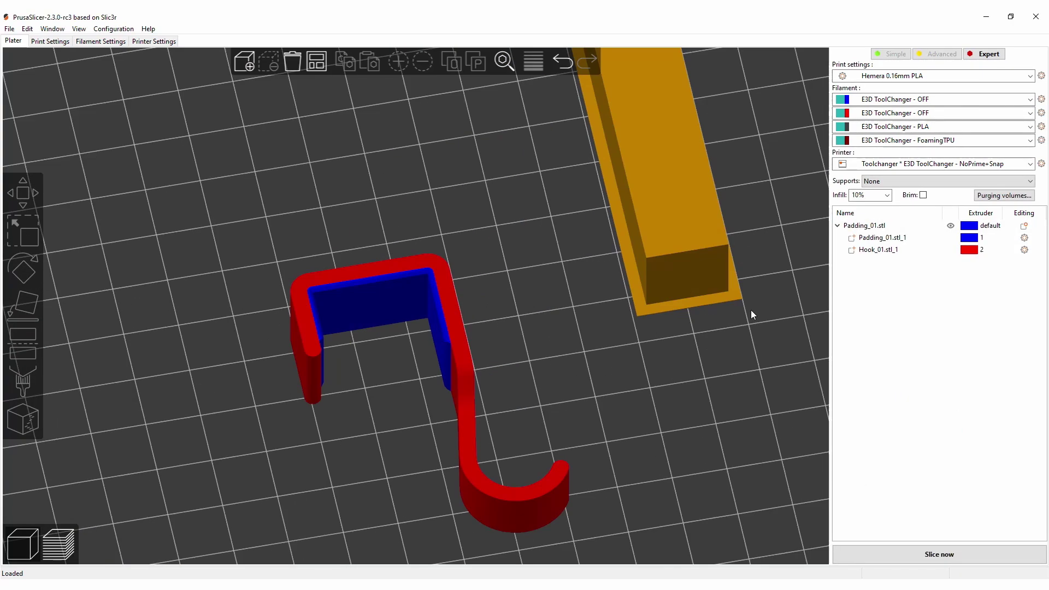
left_click(980, 250)
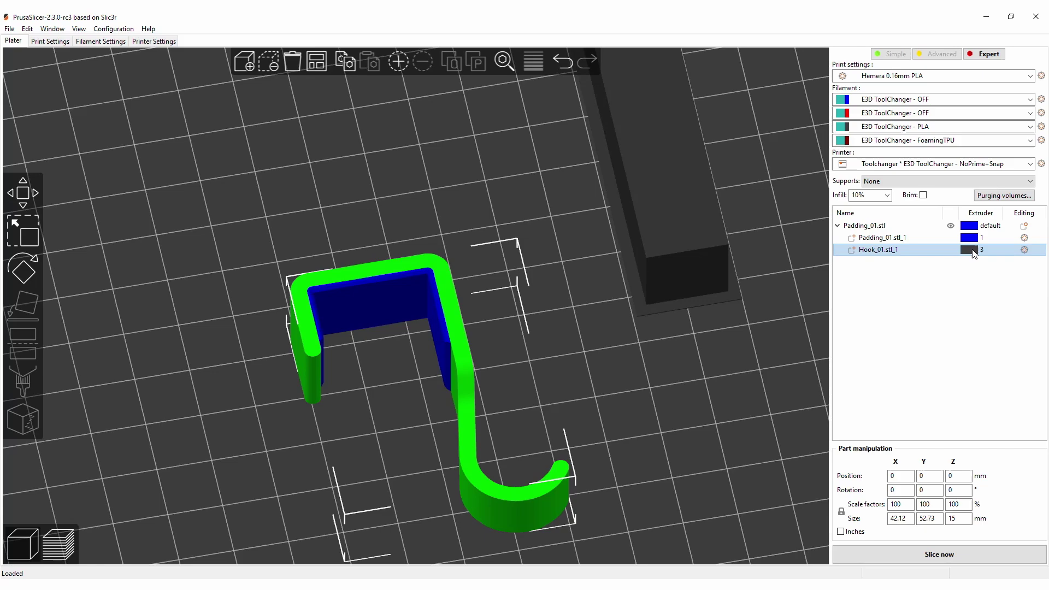
left_click(975, 239)
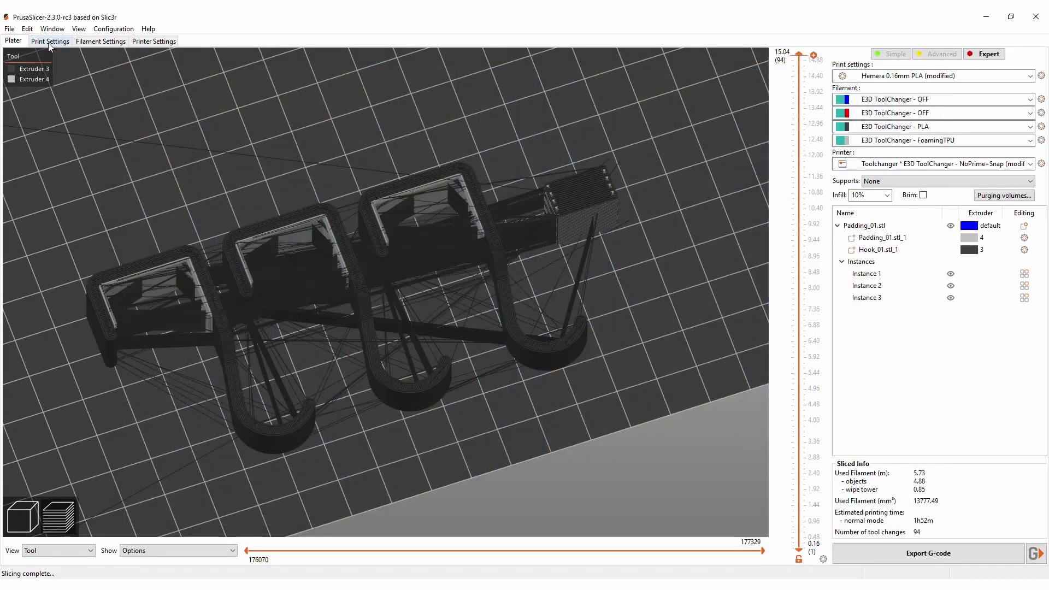
Enable Avoid crossing perimeters in the Print Settings
left_click(51, 42)
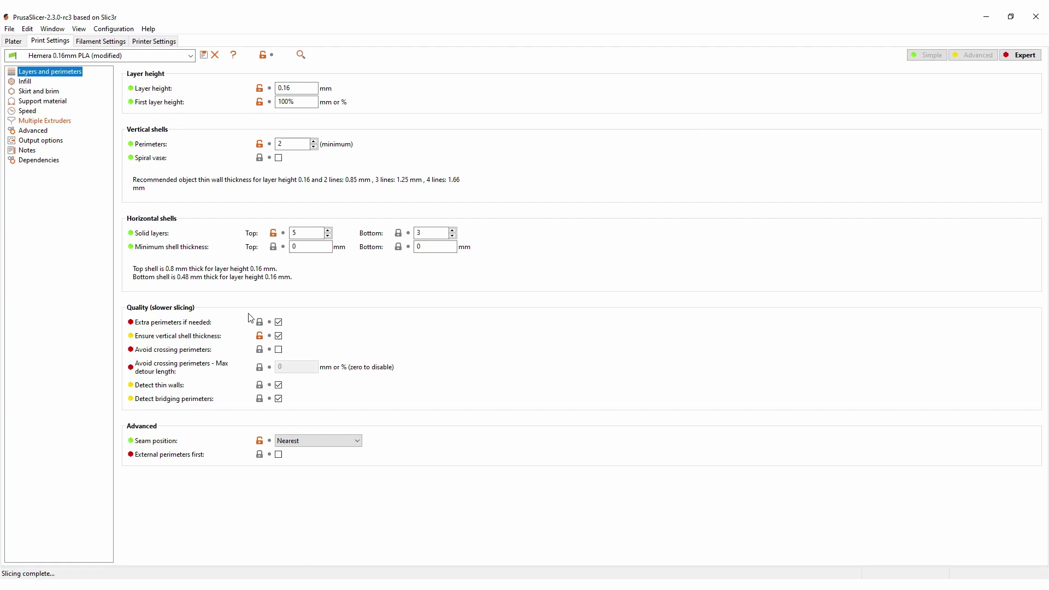
left_click(280, 350)
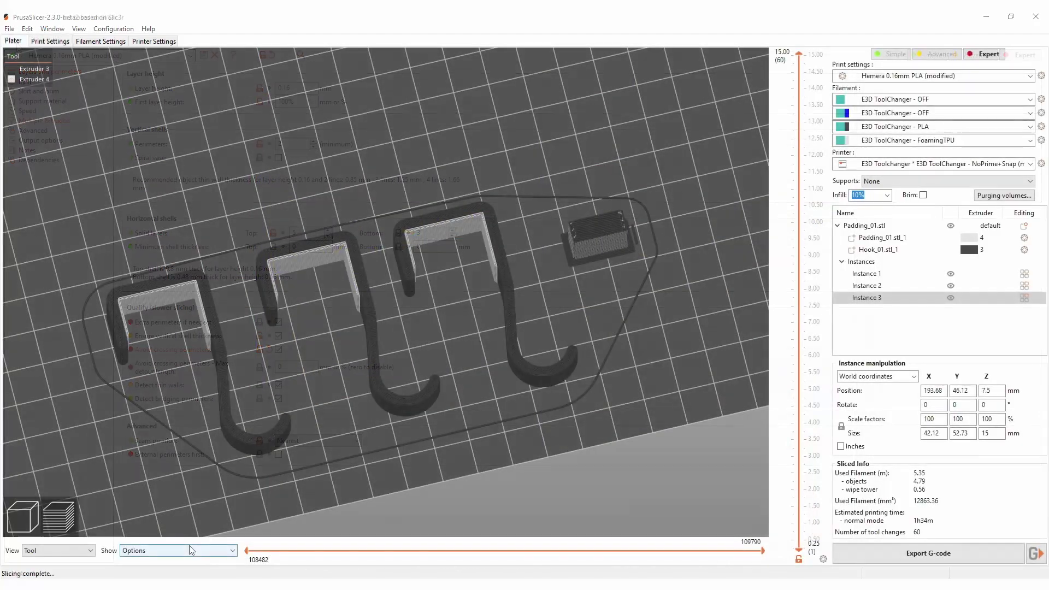
Show Travel moves in the preview and orbit around the hooks to inspect them
left_click(190, 547)
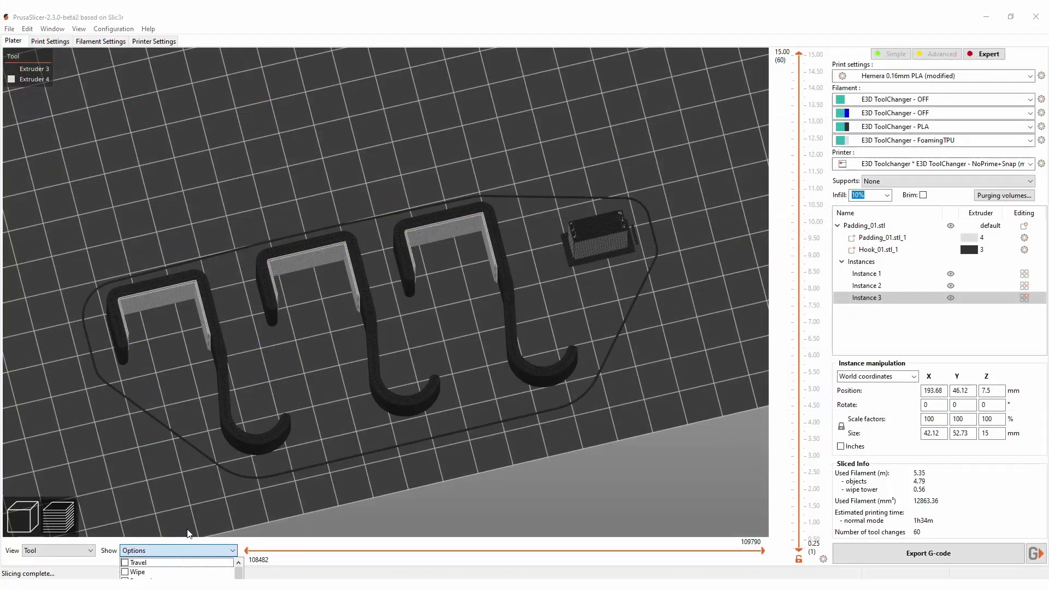
left_click(124, 562)
scroll(389, 327, "up", 2)
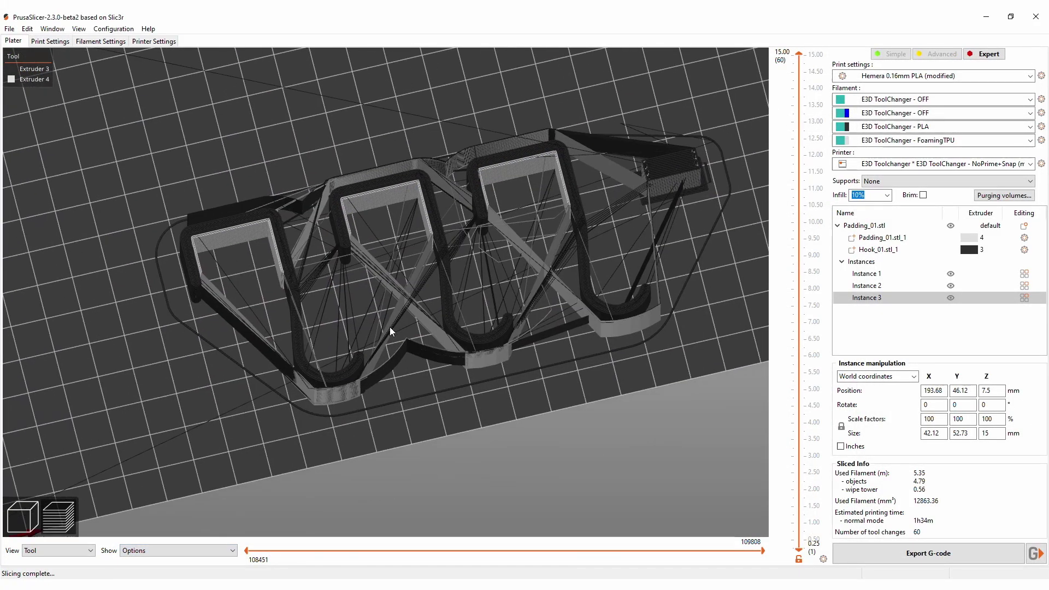
scroll(384, 378, "up", 3)
scroll(217, 399, "up", 3)
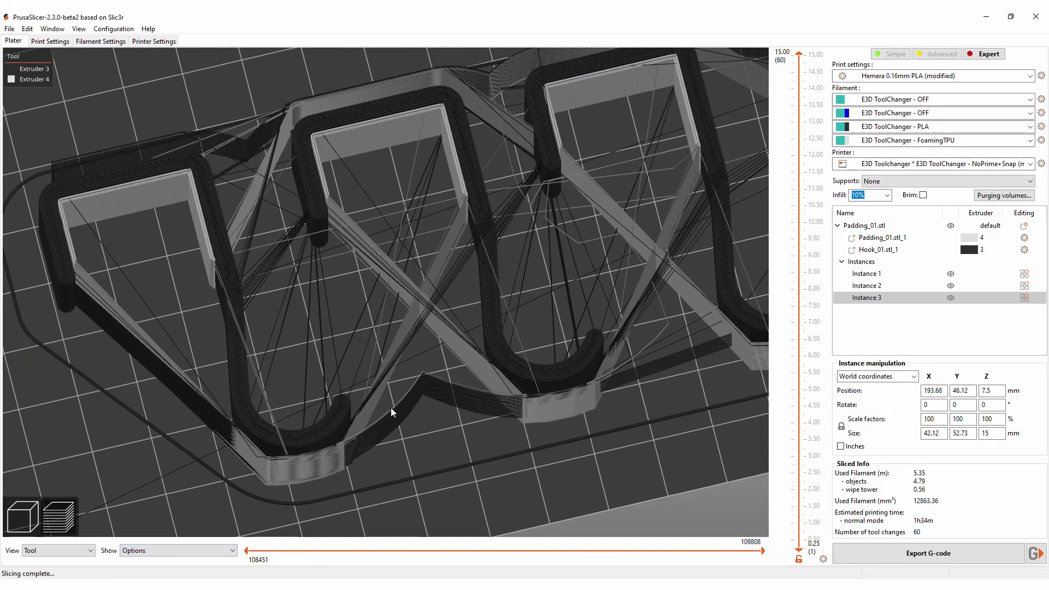
mouse_move(534, 420)
left_mouse_down()
mouse_move(232, 428)
mouse_move(391, 387)
mouse_move(405, 462)
mouse_move(518, 293)
mouse_move(356, 279)
mouse_move(498, 297)
mouse_move(392, 292)
mouse_move(457, 316)
mouse_move(481, 313)
mouse_move(544, 155)
mouse_move(518, 237)
left_mouse_up()
scroll(393, 292, "up", 3)
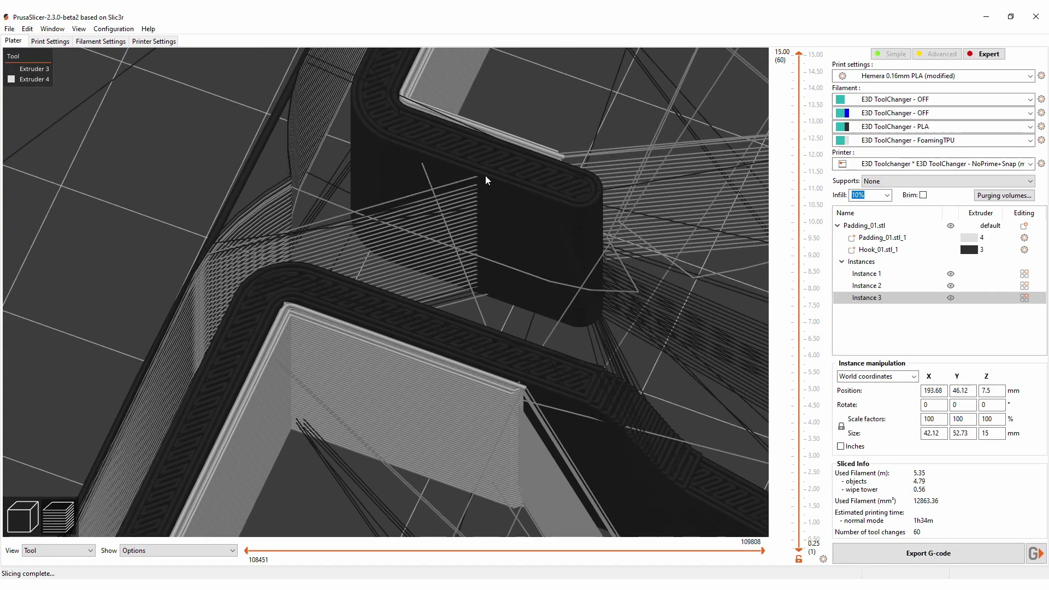
mouse_move(429, 412)
left_mouse_down()
mouse_move(484, 225)
mouse_move(372, 237)
mouse_move(414, 254)
left_mouse_up()
mouse_move(410, 262)
left_mouse_down()
mouse_move(406, 363)
mouse_move(380, 412)
mouse_move(325, 409)
left_mouse_up()
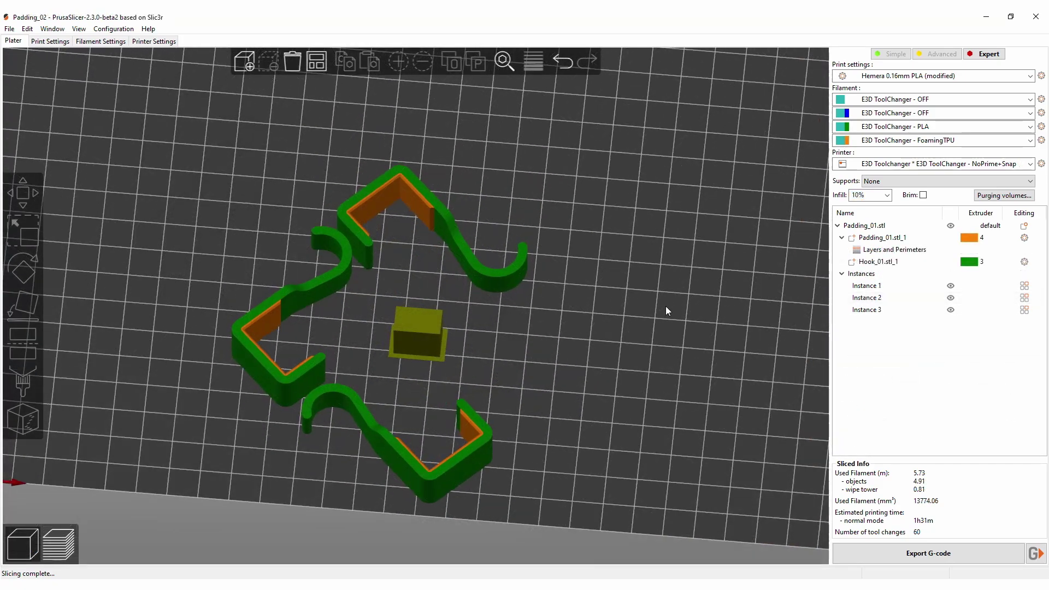
Switch to the sliced preview of the three rearranged hooks with Travel moves shown
left_click_drag(665, 310, 148, 543)
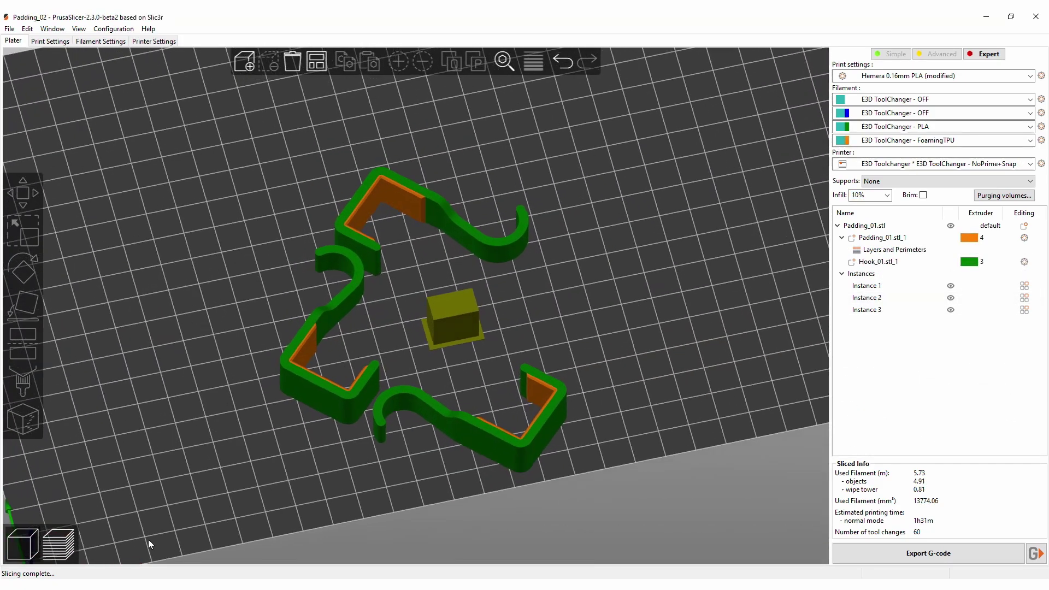
left_click(63, 544)
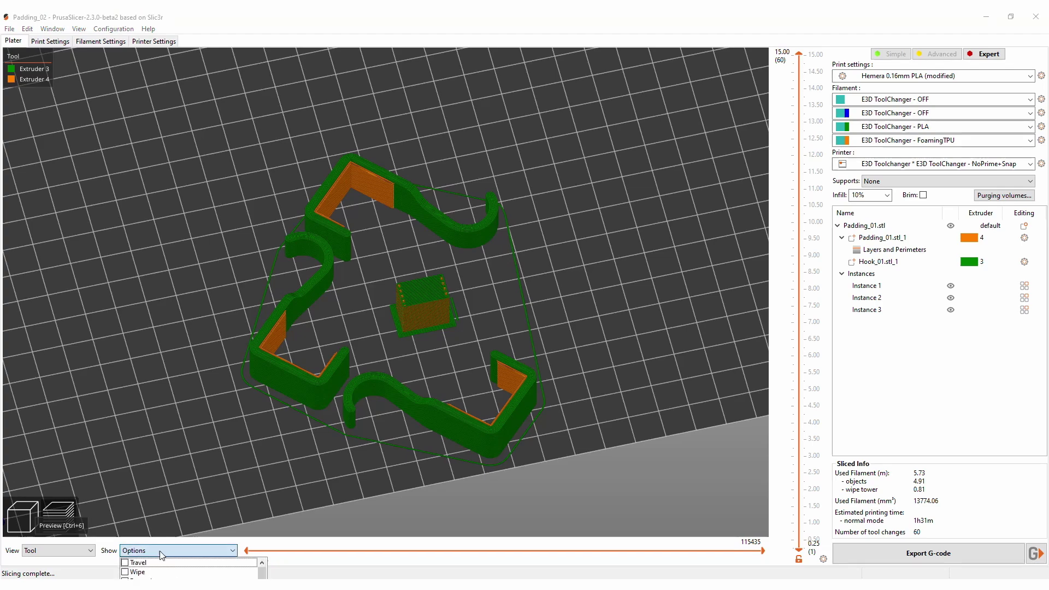
left_click(125, 562)
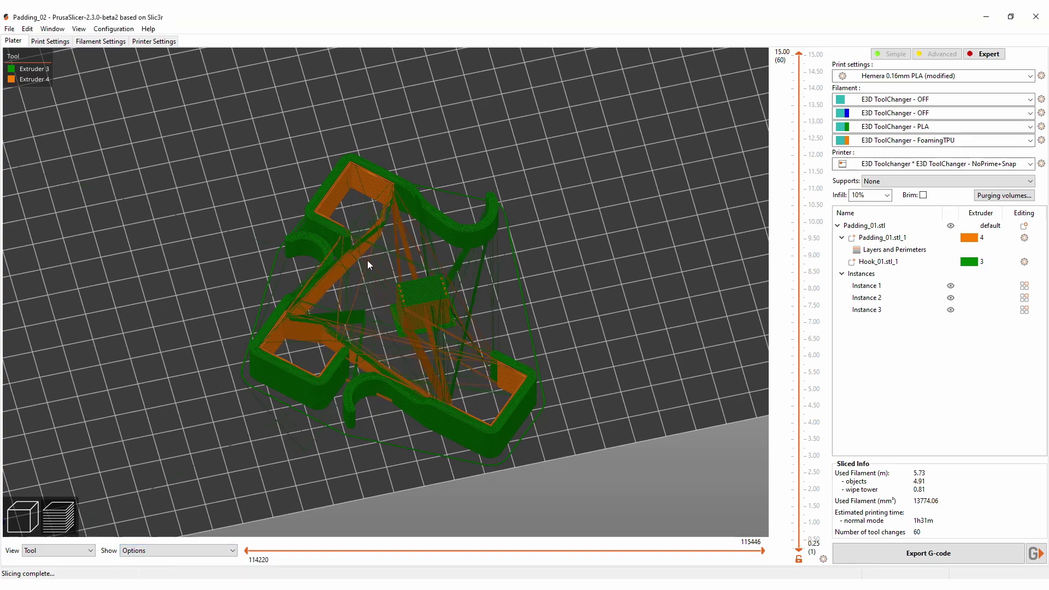